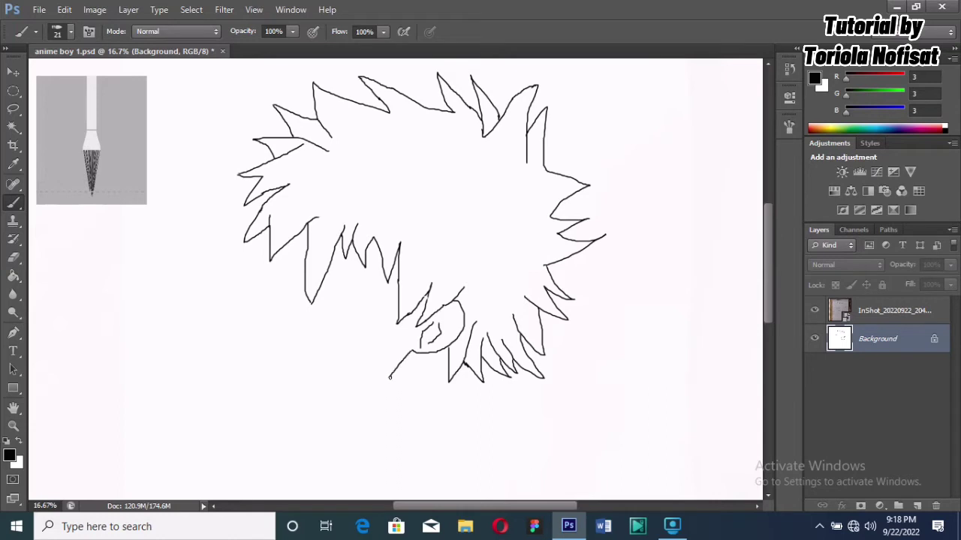
Draw the jawline from the ear to the chin, the front face profile and the eye details between the bangs with the 21 px black brush.
{"action": "mouse_move", "coordinate": [390, 376]}
{"action": "left_mouse_down"}
{"action": "mouse_move", "coordinate": [293, 389]}
{"action": "mouse_move", "coordinate": [266, 370]}
{"action": "left_mouse_up"}
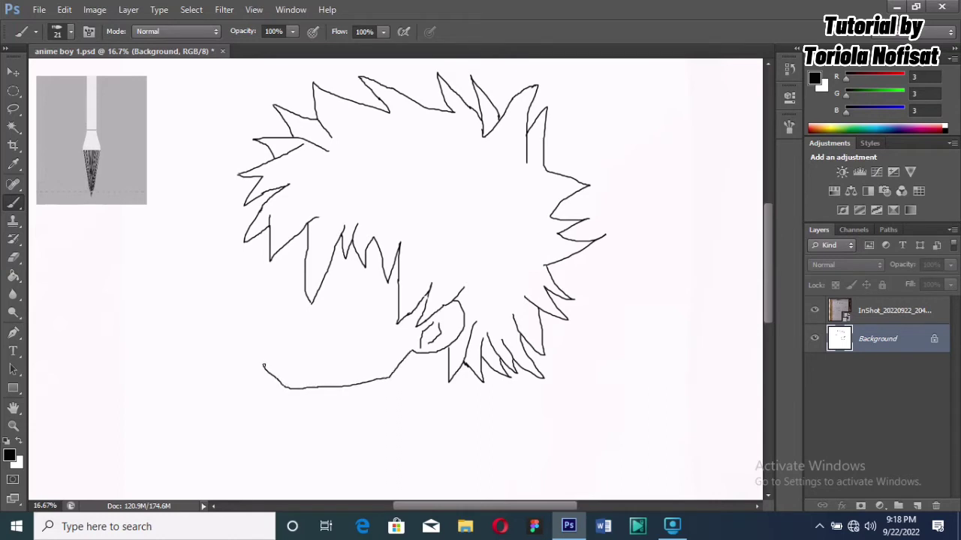
{"action": "left_click_drag", "start_coordinate": [272, 324], "coordinate": [274, 305]}
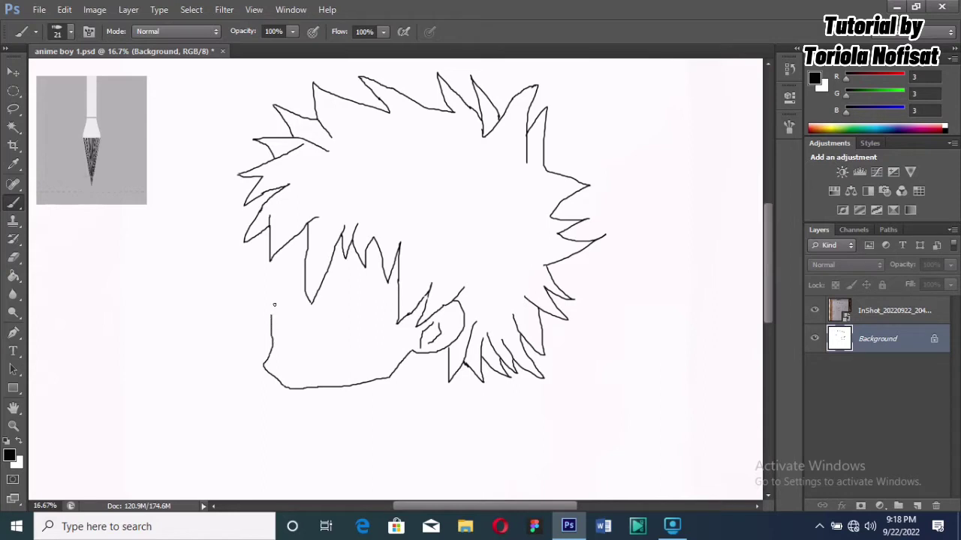
{"action": "left_click_drag", "start_coordinate": [294, 239], "coordinate": [286, 258]}
{"action": "left_click_drag", "start_coordinate": [304, 270], "coordinate": [280, 279]}
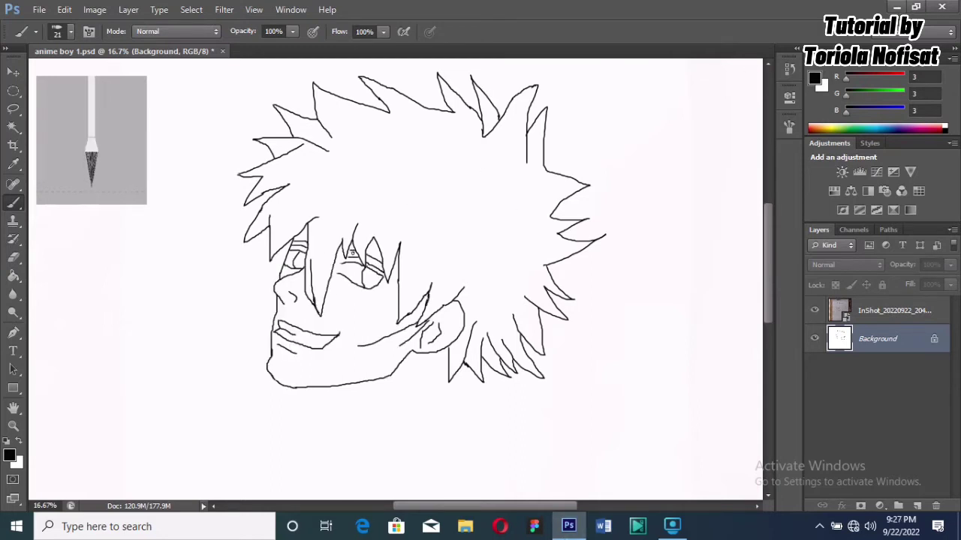
{"action": "left_click_drag", "start_coordinate": [348, 248], "coordinate": [353, 252]}
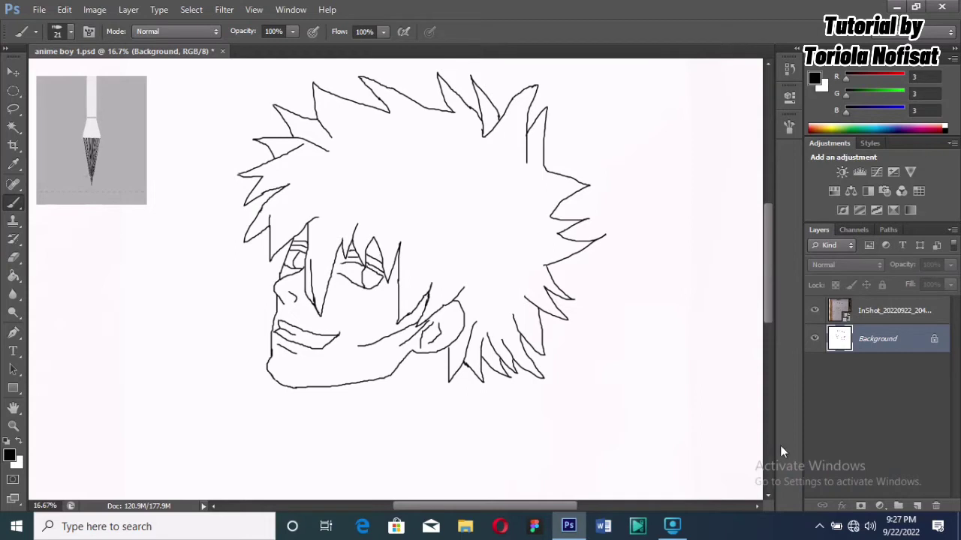
Draw the neck lines below the jaw and behind the ear, and save the document.
{"action": "scroll", "coordinate": [769, 492], "scroll_direction": "down", "scroll_amount": 5}
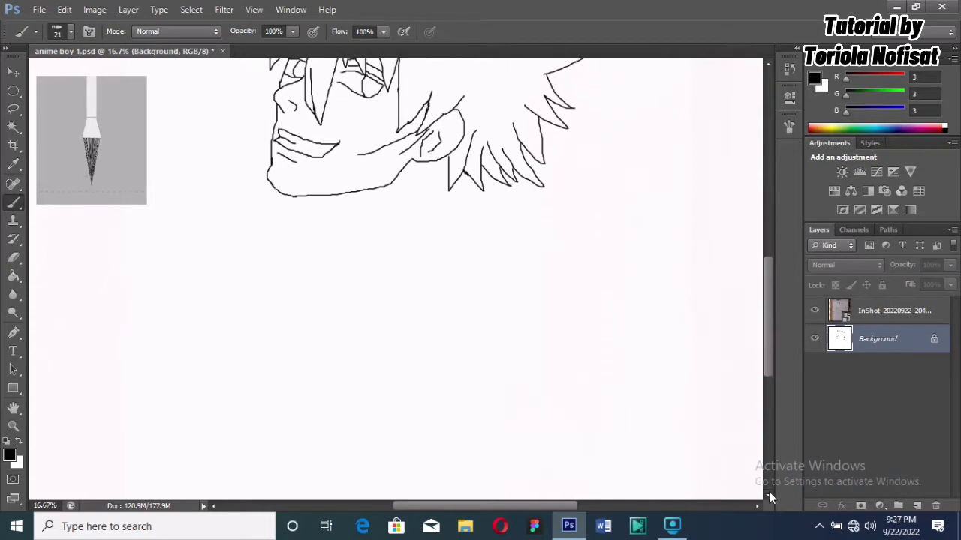
{"action": "scroll", "coordinate": [768, 492], "scroll_direction": "down", "scroll_amount": 4}
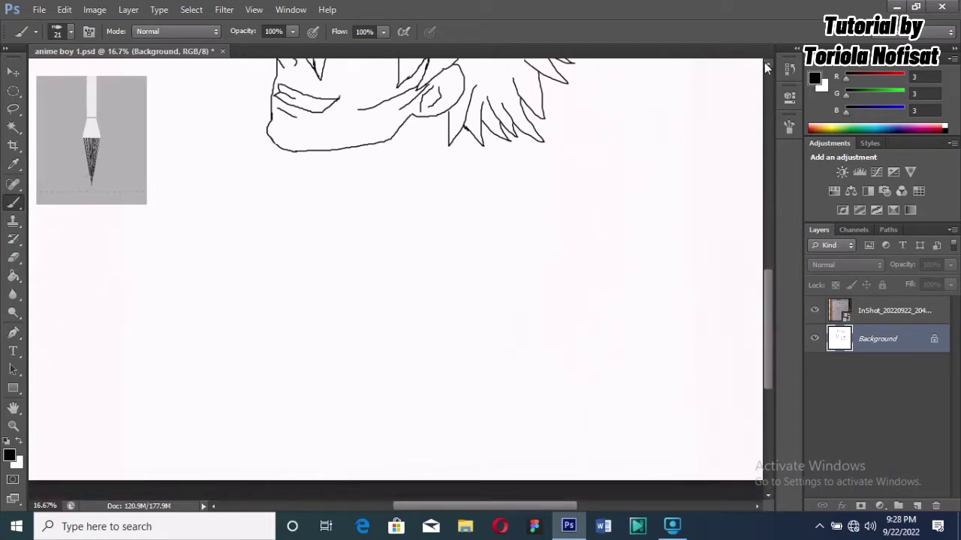
{"action": "scroll", "coordinate": [768, 492], "scroll_direction": "up", "scroll_amount": 3}
{"action": "left_click_drag", "start_coordinate": [459, 159], "coordinate": [466, 187]}
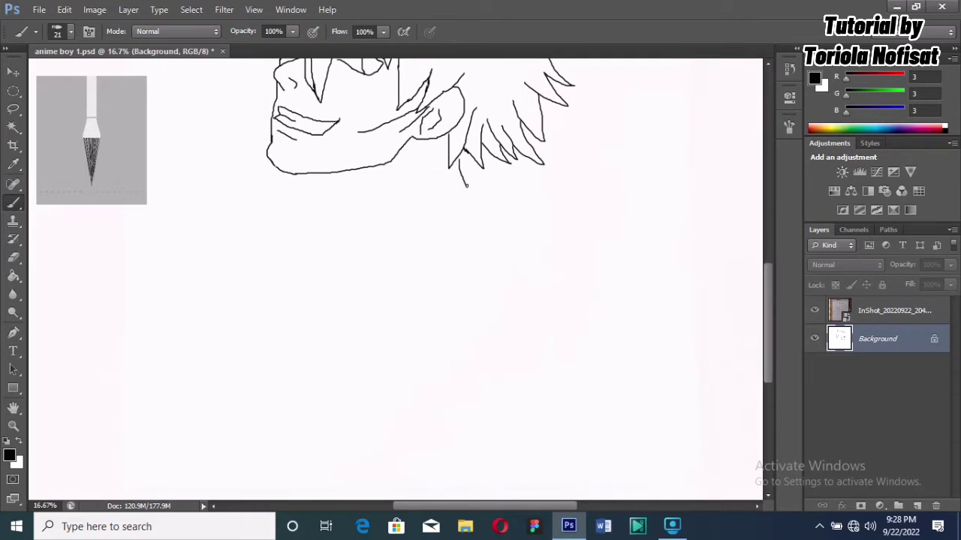
{"action": "key", "text": "ctrl+s"}
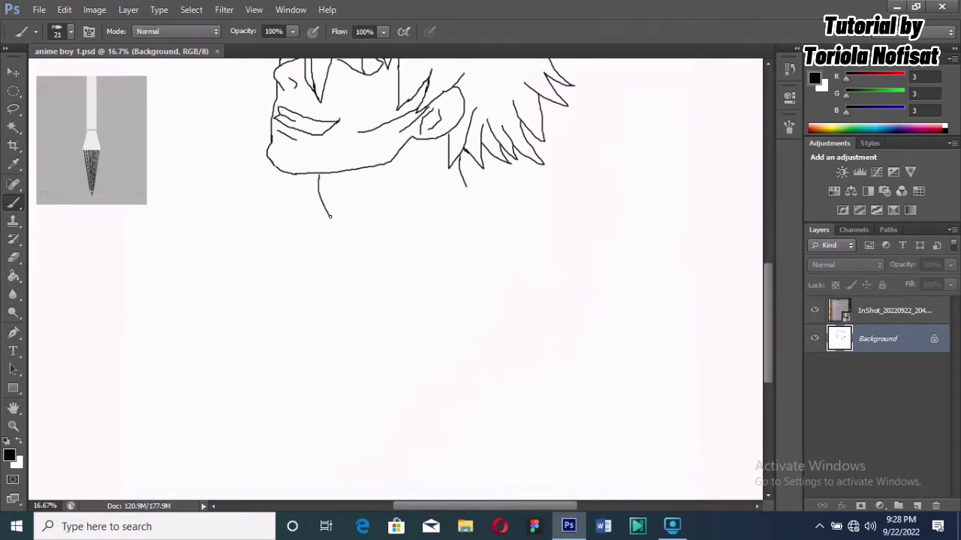
{"action": "left_click_drag", "start_coordinate": [466, 159], "coordinate": [470, 173]}
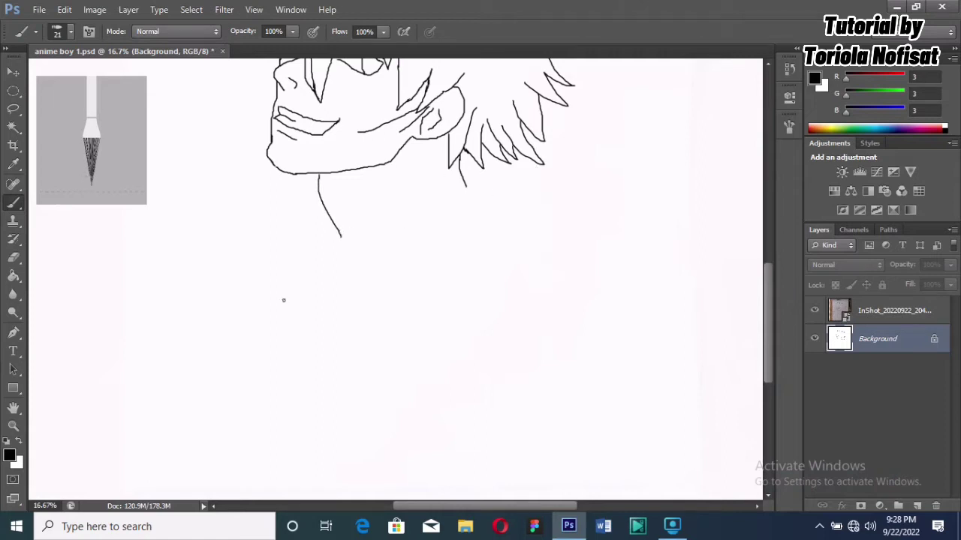
Draw the outfit's outline in black: the wide outer collar, the inner collar with the front edge below it, and the raised arm's sleeve.
{"action": "mouse_move", "coordinate": [262, 300]}
{"action": "left_mouse_down"}
{"action": "mouse_move", "coordinate": [394, 206]}
{"action": "mouse_move", "coordinate": [437, 187]}
{"action": "mouse_move", "coordinate": [485, 186]}
{"action": "mouse_move", "coordinate": [436, 195]}
{"action": "left_mouse_up"}
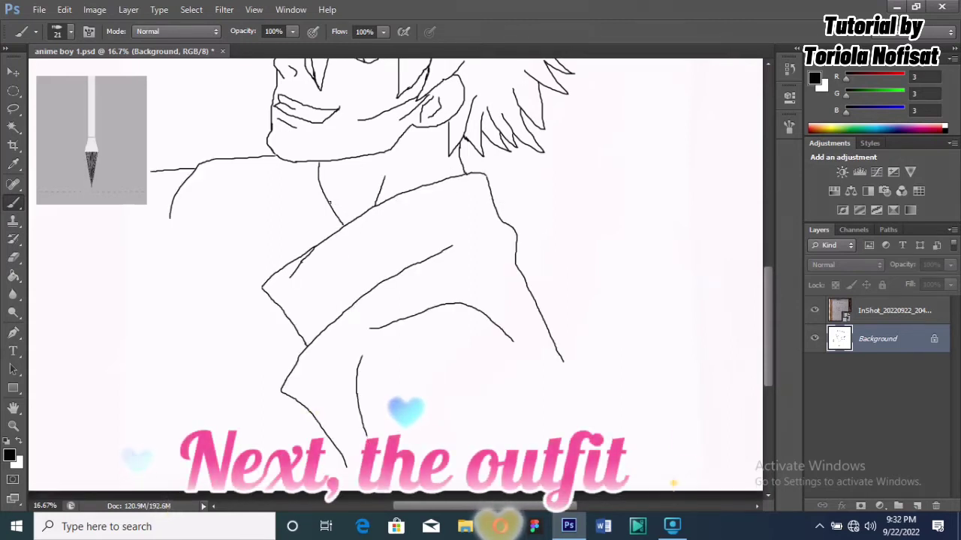
{"action": "mouse_move", "coordinate": [328, 202]}
{"action": "left_mouse_down"}
{"action": "mouse_move", "coordinate": [229, 265]}
{"action": "mouse_move", "coordinate": [238, 328]}
{"action": "left_mouse_up"}
{"action": "left_click_drag", "start_coordinate": [225, 371], "coordinate": [234, 390]}
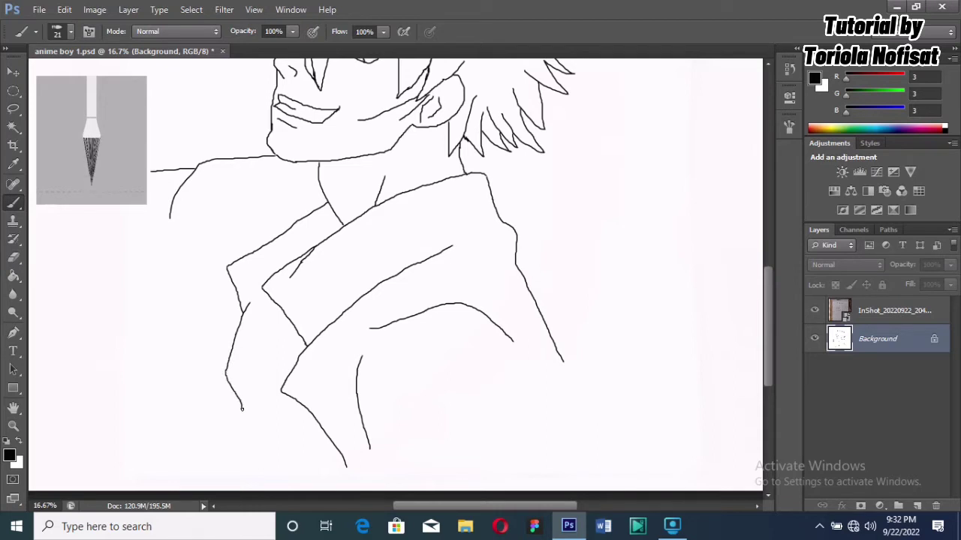
{"action": "left_click_drag", "start_coordinate": [242, 409], "coordinate": [240, 426]}
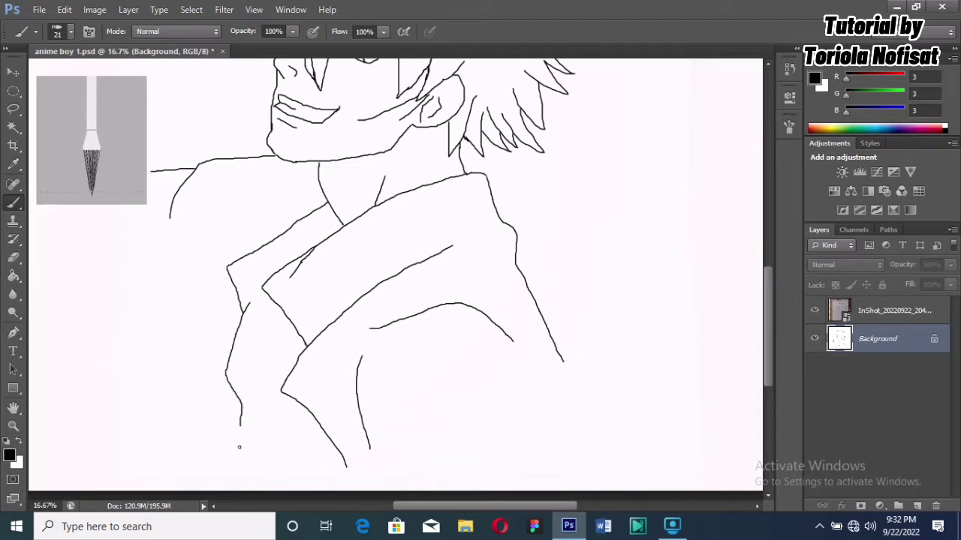
{"action": "left_click_drag", "start_coordinate": [239, 465], "coordinate": [237, 468]}
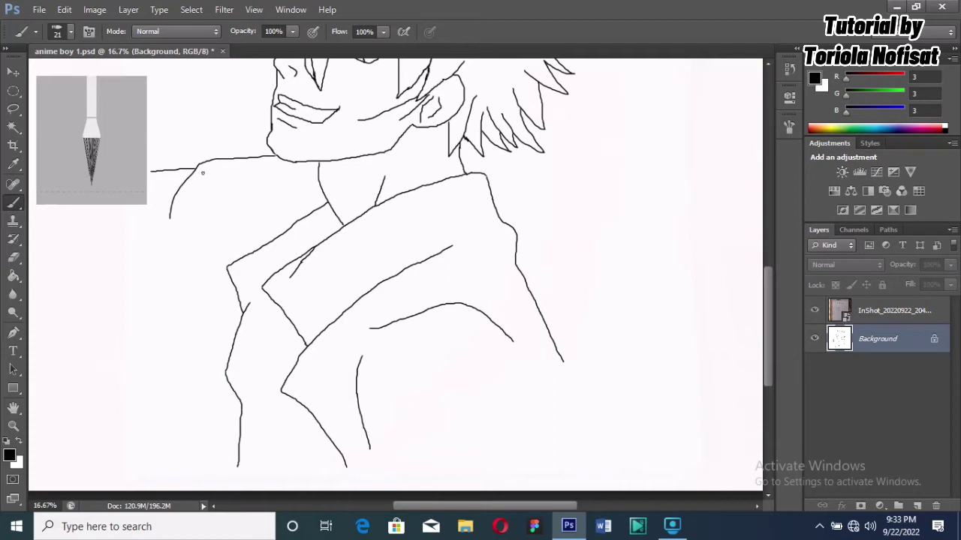
{"action": "left_click_drag", "start_coordinate": [170, 219], "coordinate": [171, 250]}
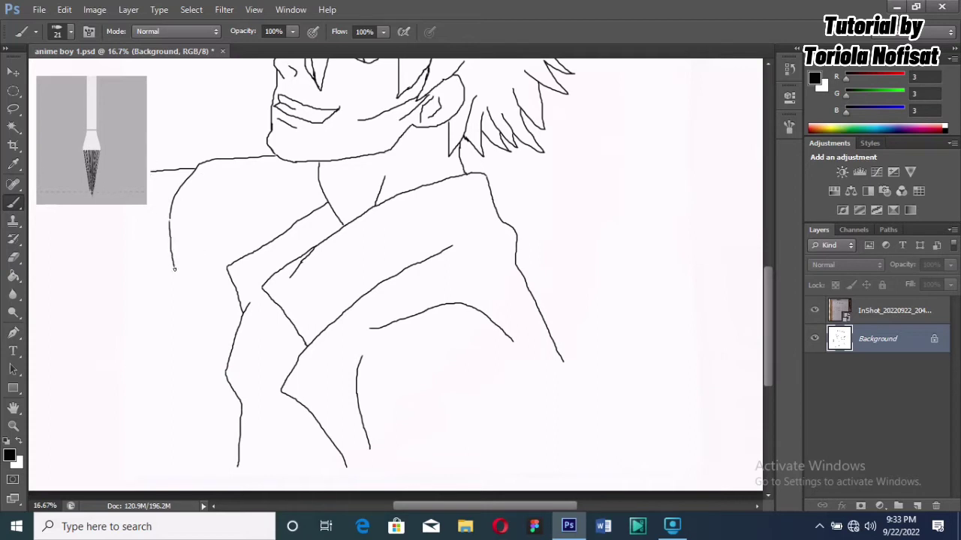
{"action": "left_click_drag", "start_coordinate": [169, 216], "coordinate": [170, 234]}
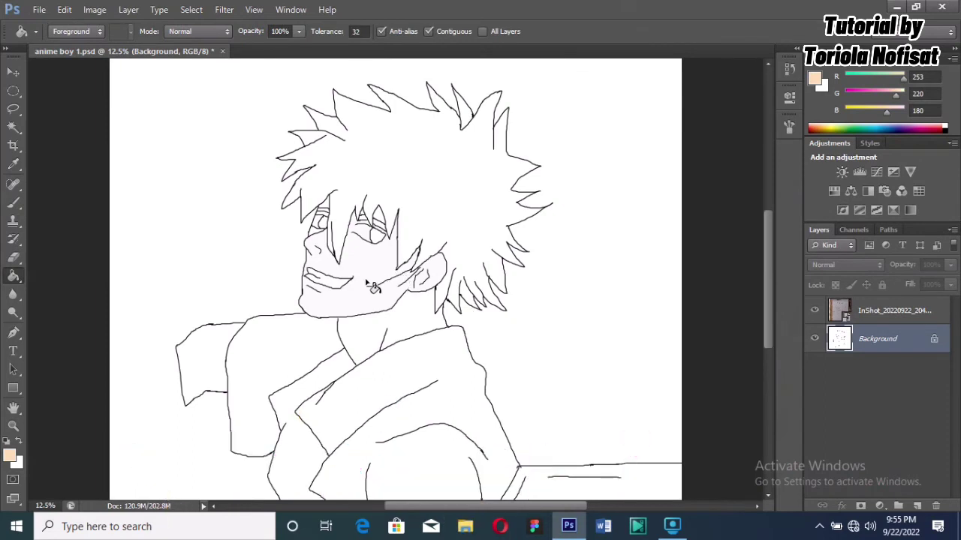
Fill the face, neck and exposed forearm with the light skin colour RGB 253, 220, 180.
{"action": "left_click", "coordinate": [383, 264]}
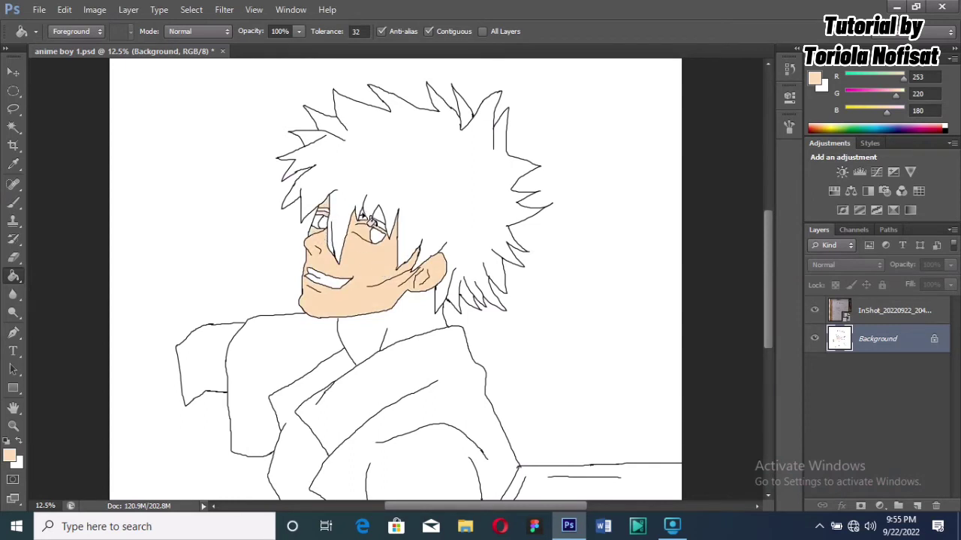
{"action": "scroll", "coordinate": [386, 348], "scroll_direction": "down", "scroll_amount": 1}
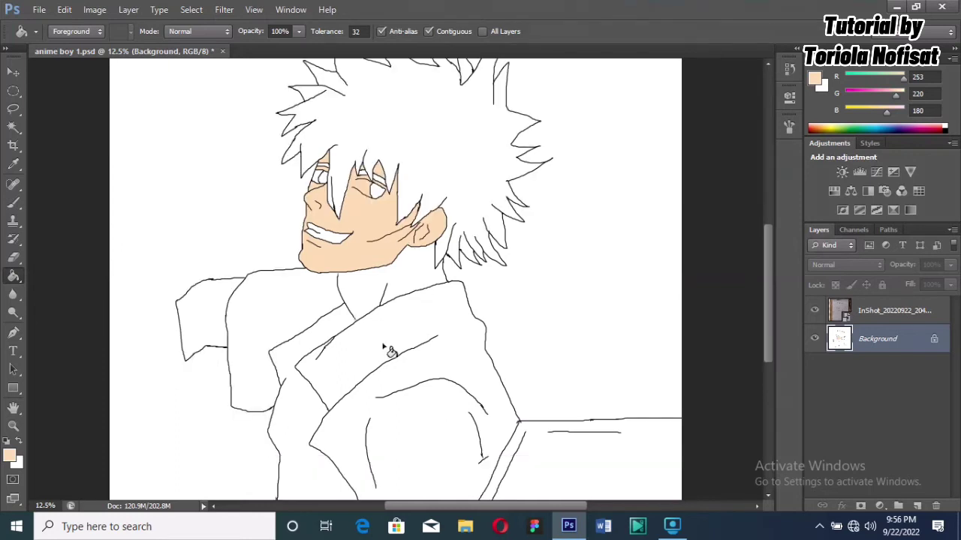
{"action": "left_click", "coordinate": [417, 278]}
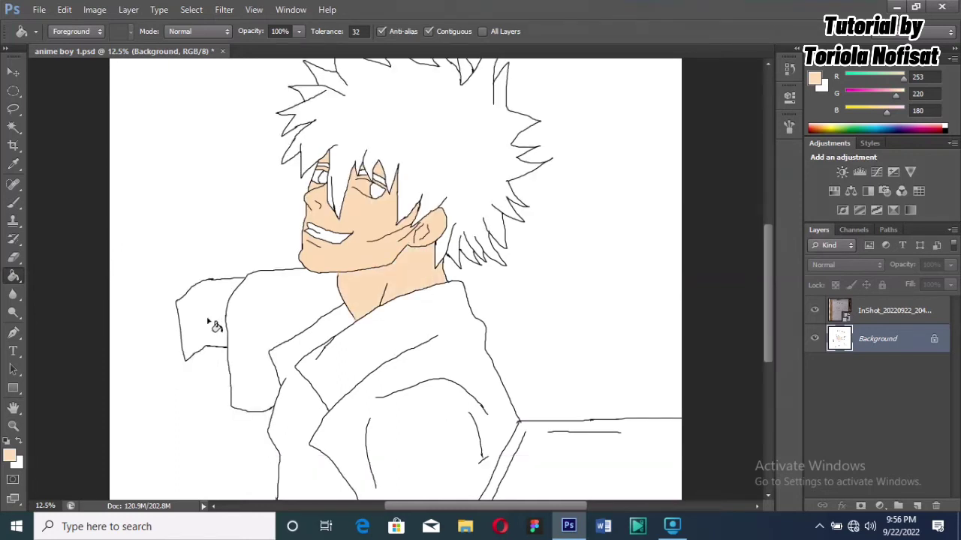
{"action": "left_click", "coordinate": [210, 325]}
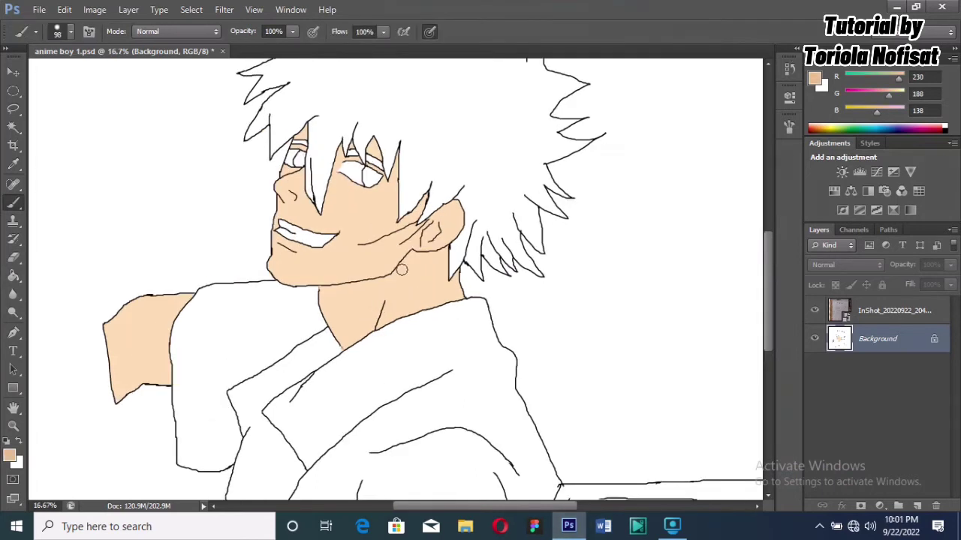
Save the document and shade the neck under the jaw and the upper ear in darker skin tone RGB 230, 188, 138 with the 98 px brush.
{"action": "key", "text": "ctrl+s"}
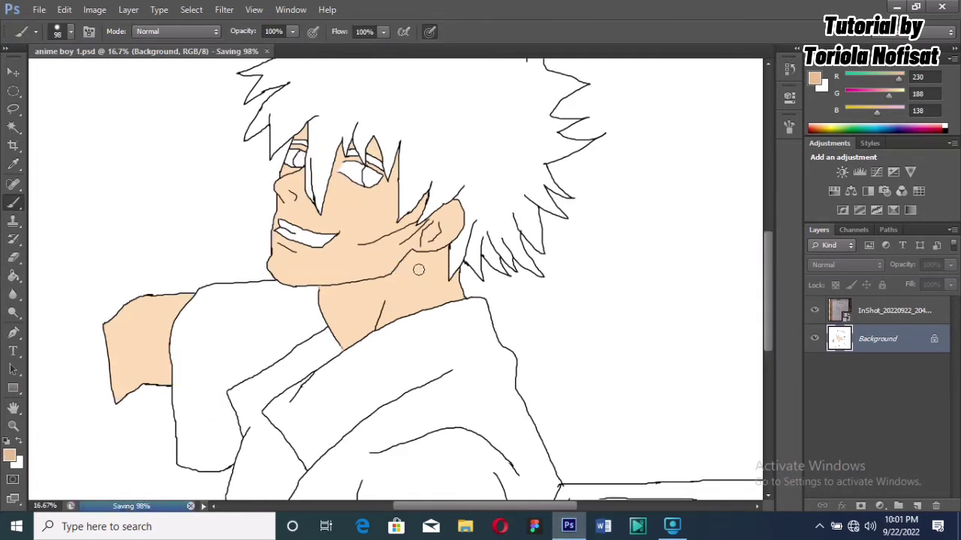
{"action": "mouse_move", "coordinate": [411, 258]}
{"action": "left_mouse_down"}
{"action": "mouse_move", "coordinate": [441, 255]}
{"action": "mouse_move", "coordinate": [444, 279]}
{"action": "mouse_move", "coordinate": [460, 295]}
{"action": "left_mouse_up"}
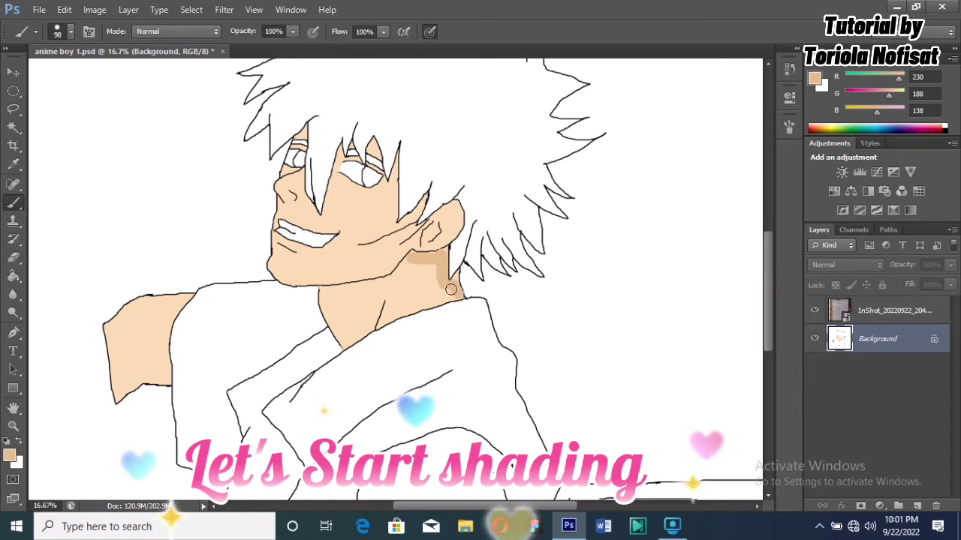
{"action": "mouse_move", "coordinate": [400, 271]}
{"action": "left_mouse_down"}
{"action": "mouse_move", "coordinate": [406, 262]}
{"action": "mouse_move", "coordinate": [399, 276]}
{"action": "left_mouse_up"}
{"action": "left_click_drag", "start_coordinate": [325, 292], "coordinate": [396, 280]}
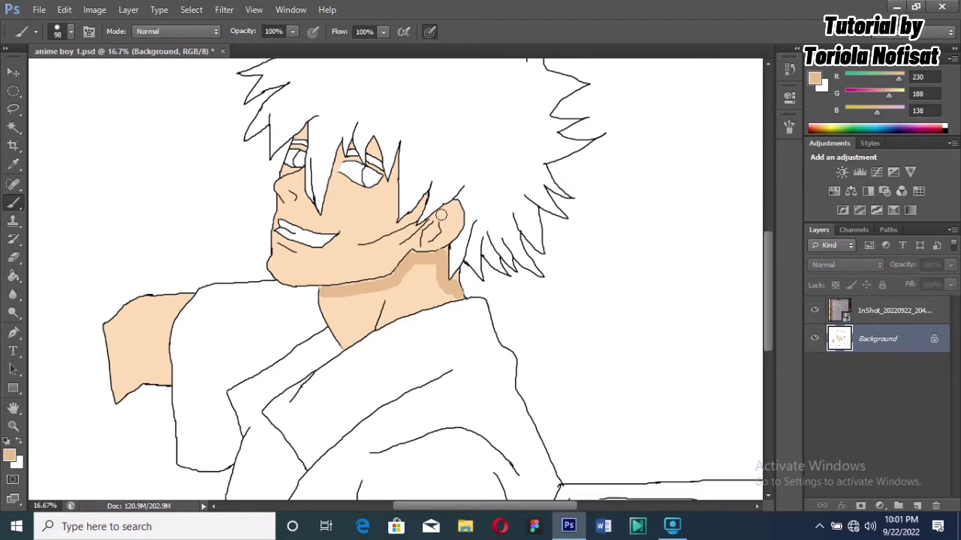
{"action": "mouse_move", "coordinate": [440, 217]}
{"action": "left_mouse_down"}
{"action": "mouse_move", "coordinate": [453, 208]}
{"action": "mouse_move", "coordinate": [457, 227]}
{"action": "left_mouse_up"}
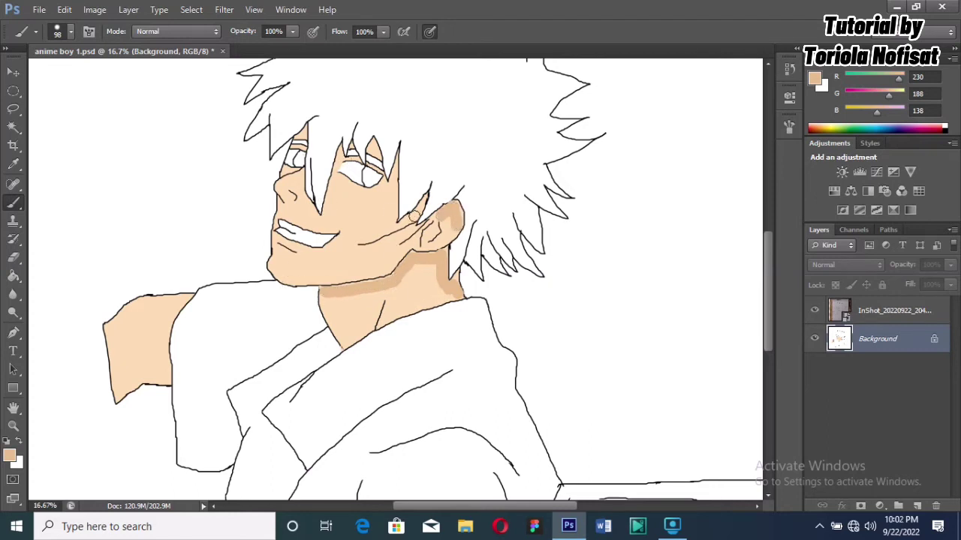
Reduce the brush size to 34 px and shade the skin beside the hair strands and along the forearm's lower edge.
{"action": "right_click", "coordinate": [414, 216]}
{"action": "left_click", "coordinate": [472, 251]}
{"action": "left_click", "coordinate": [413, 210]}
{"action": "right_click", "coordinate": [420, 209]}
{"action": "left_click", "coordinate": [463, 240]}
{"action": "left_click", "coordinate": [394, 175]}
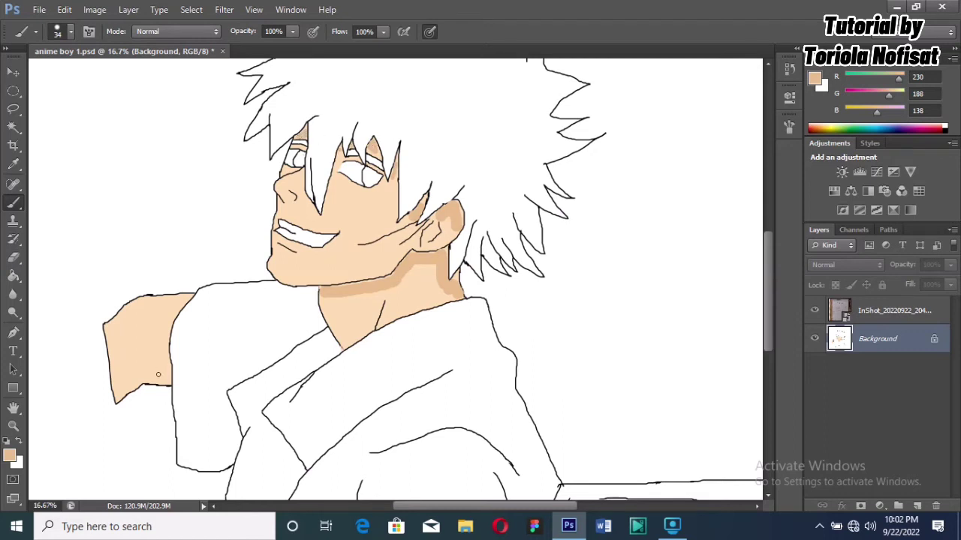
{"action": "left_click_drag", "start_coordinate": [145, 383], "coordinate": [168, 381]}
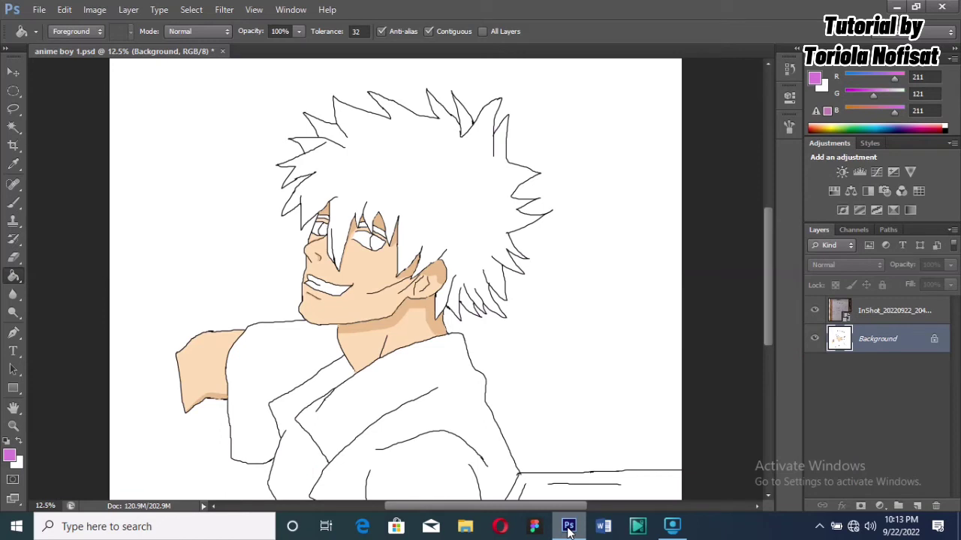
Fill the hair with purple RGB 211, 121, 211 and shade its spikes and fringe in darker RGB 187, 91, 187 using a 63 px brush.
{"action": "left_click", "coordinate": [457, 175]}
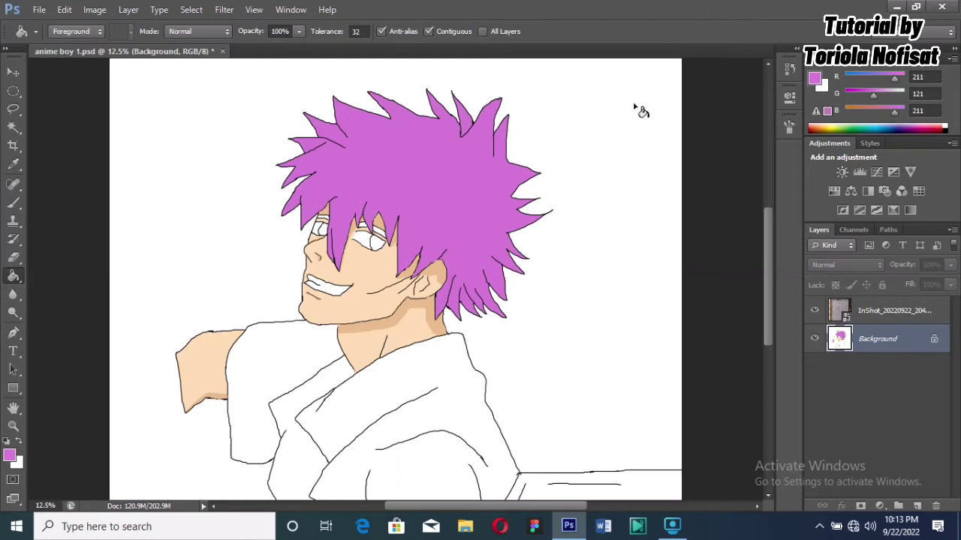
{"action": "key", "text": "b"}
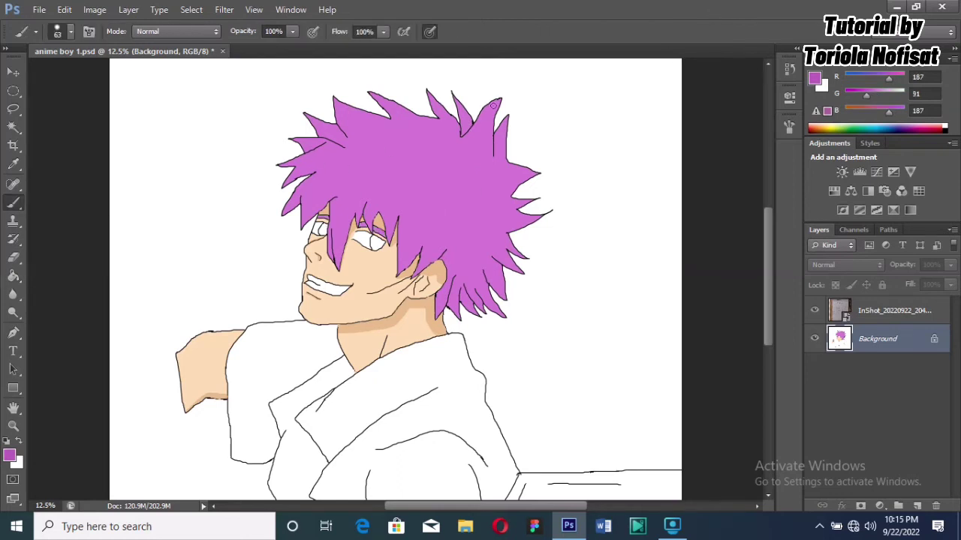
{"action": "mouse_move", "coordinate": [494, 105]}
{"action": "left_mouse_down"}
{"action": "mouse_move", "coordinate": [502, 132]}
{"action": "mouse_move", "coordinate": [512, 179]}
{"action": "left_mouse_up"}
{"action": "left_click_drag", "start_coordinate": [529, 222], "coordinate": [522, 203]}
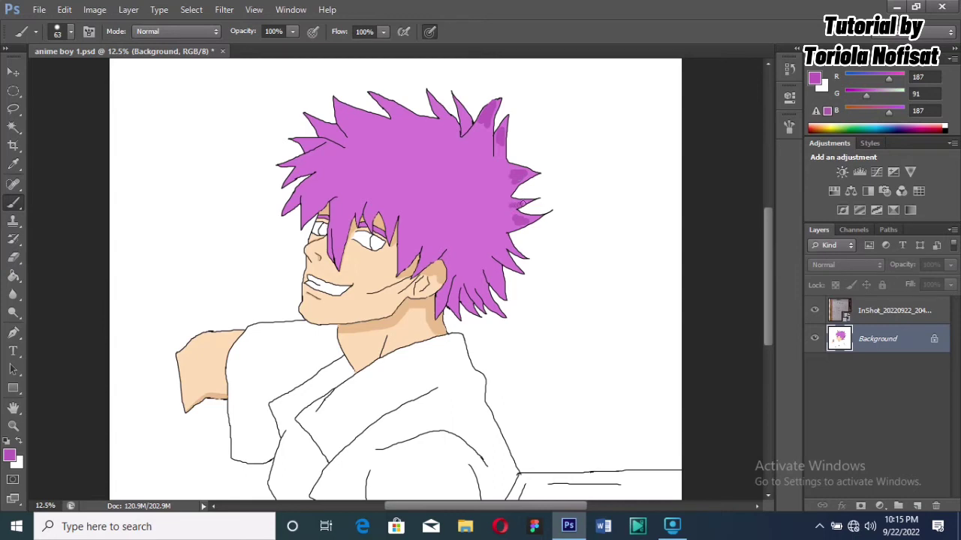
{"action": "mouse_move", "coordinate": [506, 244]}
{"action": "left_mouse_down"}
{"action": "mouse_move", "coordinate": [487, 274]}
{"action": "mouse_move", "coordinate": [495, 291]}
{"action": "mouse_move", "coordinate": [491, 260]}
{"action": "mouse_move", "coordinate": [498, 285]}
{"action": "mouse_move", "coordinate": [482, 288]}
{"action": "mouse_move", "coordinate": [490, 305]}
{"action": "mouse_move", "coordinate": [439, 306]}
{"action": "left_mouse_up"}
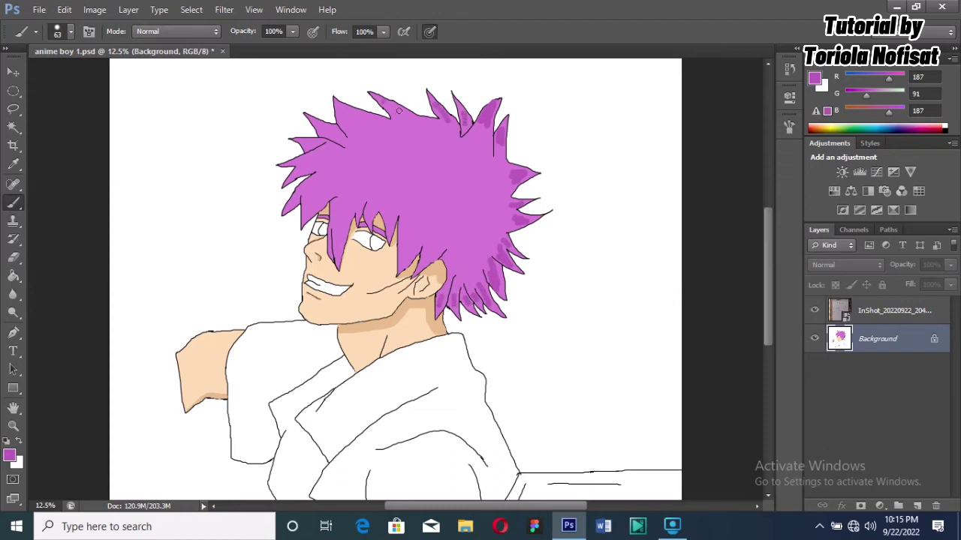
{"action": "mouse_move", "coordinate": [398, 110]}
{"action": "left_mouse_down"}
{"action": "mouse_move", "coordinate": [346, 127]}
{"action": "mouse_move", "coordinate": [350, 110]}
{"action": "mouse_move", "coordinate": [345, 118]}
{"action": "mouse_move", "coordinate": [364, 122]}
{"action": "mouse_move", "coordinate": [319, 128]}
{"action": "mouse_move", "coordinate": [331, 135]}
{"action": "mouse_move", "coordinate": [318, 125]}
{"action": "mouse_move", "coordinate": [335, 134]}
{"action": "mouse_move", "coordinate": [301, 143]}
{"action": "mouse_move", "coordinate": [310, 147]}
{"action": "mouse_move", "coordinate": [297, 162]}
{"action": "mouse_move", "coordinate": [316, 162]}
{"action": "mouse_move", "coordinate": [297, 172]}
{"action": "mouse_move", "coordinate": [319, 180]}
{"action": "mouse_move", "coordinate": [295, 200]}
{"action": "mouse_move", "coordinate": [307, 189]}
{"action": "mouse_move", "coordinate": [310, 201]}
{"action": "mouse_move", "coordinate": [338, 200]}
{"action": "mouse_move", "coordinate": [336, 251]}
{"action": "mouse_move", "coordinate": [348, 224]}
{"action": "mouse_move", "coordinate": [372, 208]}
{"action": "mouse_move", "coordinate": [370, 218]}
{"action": "mouse_move", "coordinate": [388, 212]}
{"action": "mouse_move", "coordinate": [390, 226]}
{"action": "mouse_move", "coordinate": [388, 208]}
{"action": "mouse_move", "coordinate": [410, 253]}
{"action": "mouse_move", "coordinate": [411, 240]}
{"action": "mouse_move", "coordinate": [403, 244]}
{"action": "mouse_move", "coordinate": [429, 255]}
{"action": "left_mouse_up"}
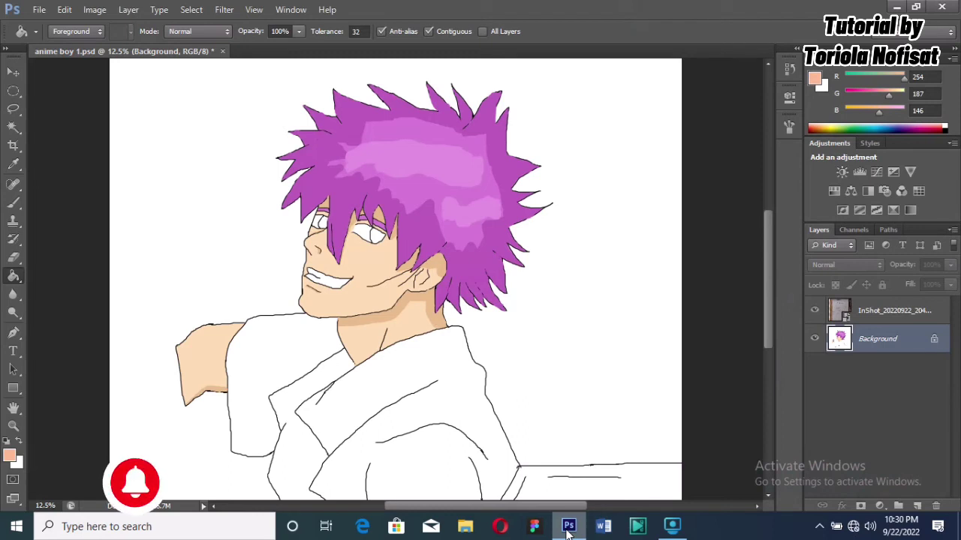
Fill the jacket's body, wide collar and raised sleeve with peach RGB 254, 187, 146.
{"action": "left_click", "coordinate": [768, 496]}
{"action": "left_click", "coordinate": [770, 496]}
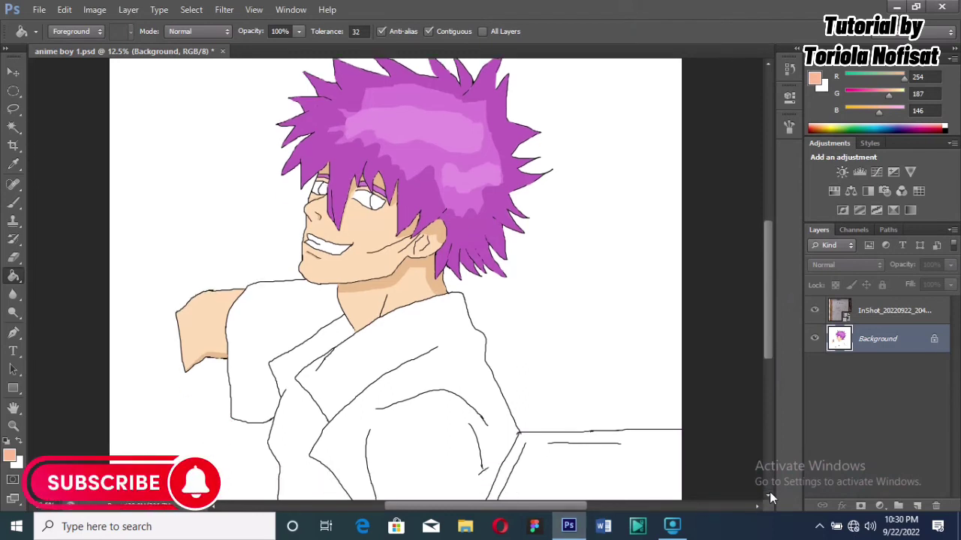
{"action": "left_click", "coordinate": [769, 495]}
{"action": "left_click", "coordinate": [405, 369]}
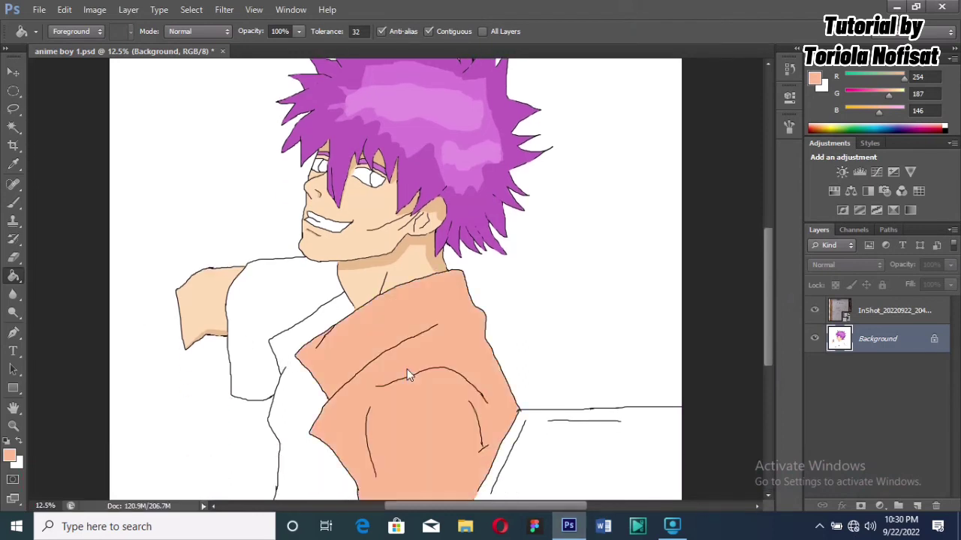
{"action": "left_click", "coordinate": [278, 291]}
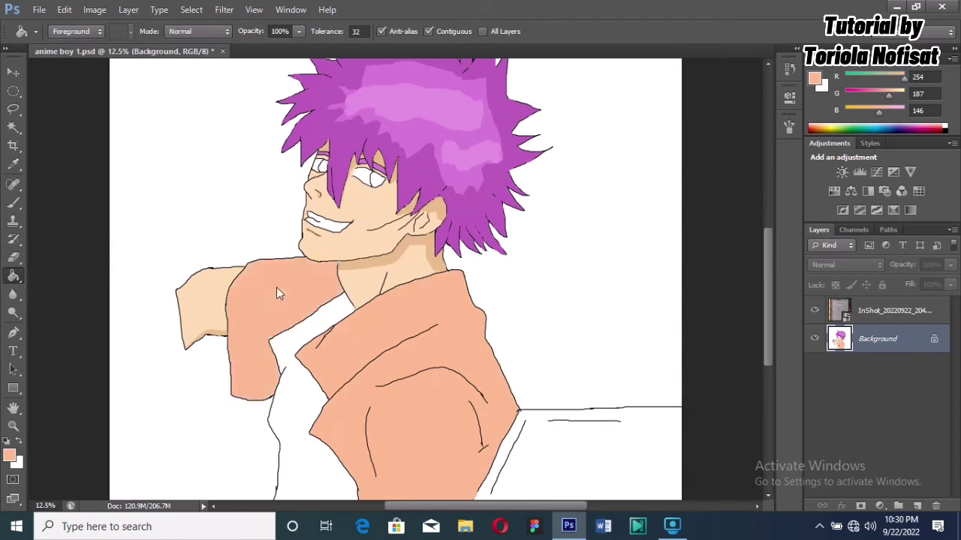
Set the foreground colour to the darker orange eea67a and fill the inner collar and the front section beneath the jacket.
{"action": "left_click", "coordinate": [9, 455]}
{"action": "left_click_drag", "start_coordinate": [378, 135], "coordinate": [378, 139]}
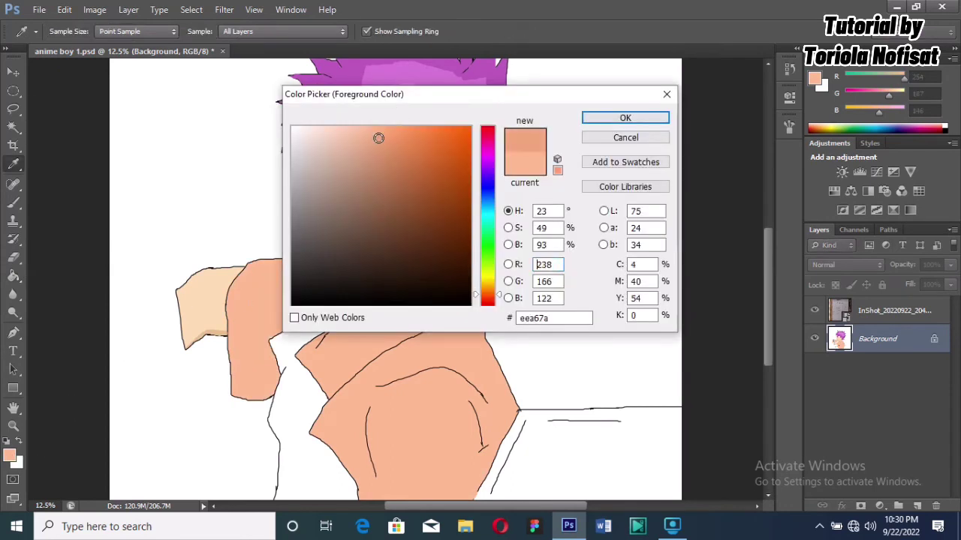
{"action": "left_click", "coordinate": [635, 120]}
{"action": "left_click", "coordinate": [295, 424]}
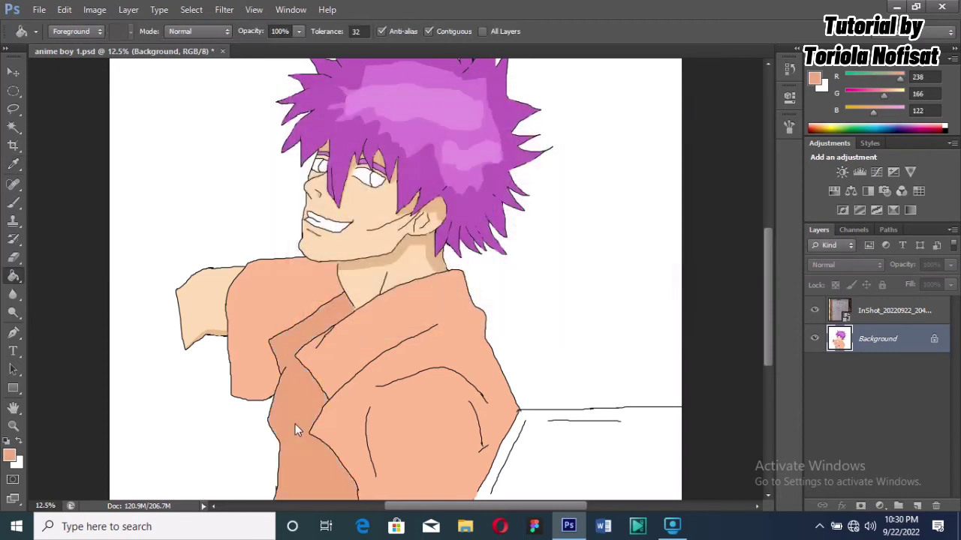
Set the foreground colour to a darker orange, RGB 226, 151, 105, for the jacket's shadows.
{"action": "left_click", "coordinate": [10, 456]}
{"action": "left_click", "coordinate": [385, 146]}
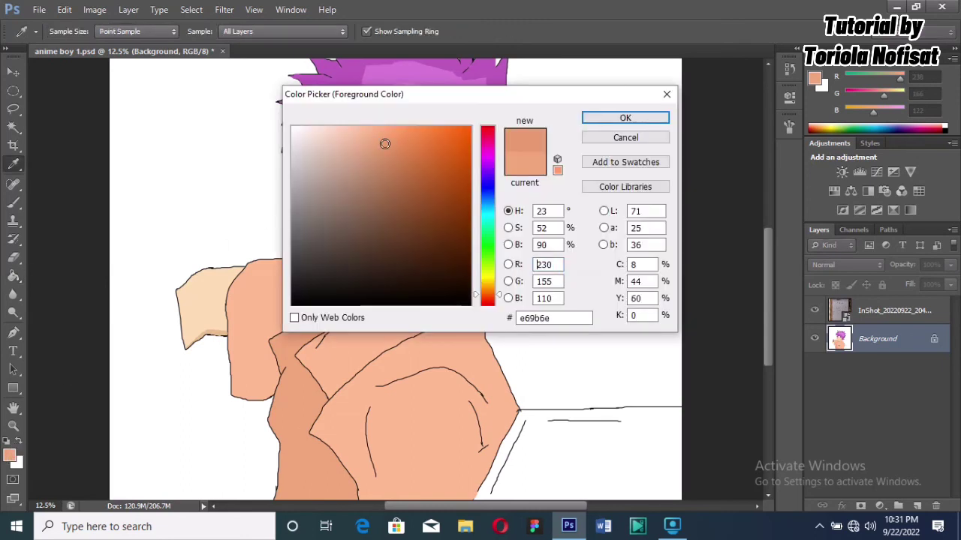
{"action": "left_click_drag", "start_coordinate": [385, 145], "coordinate": [386, 146]}
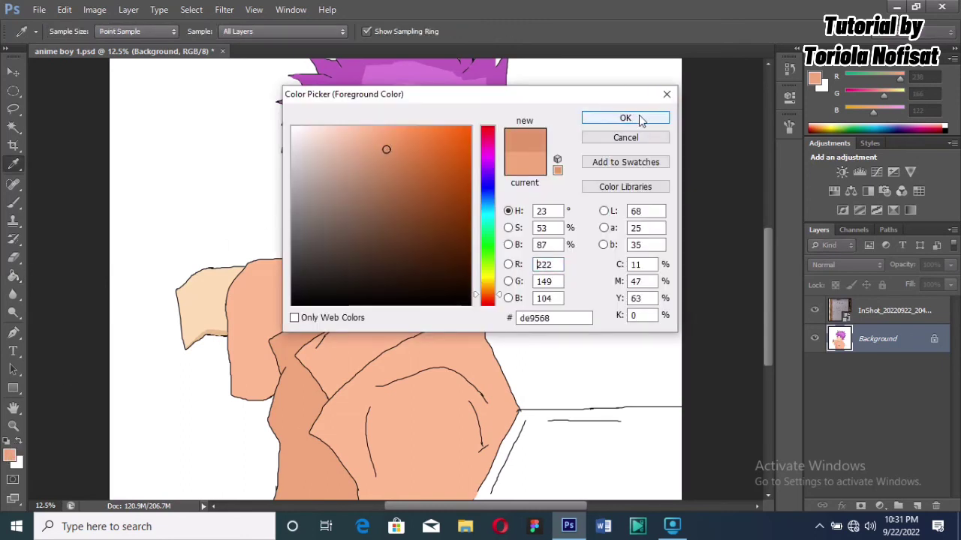
{"action": "left_click", "coordinate": [592, 120]}
{"action": "key", "text": "g"}
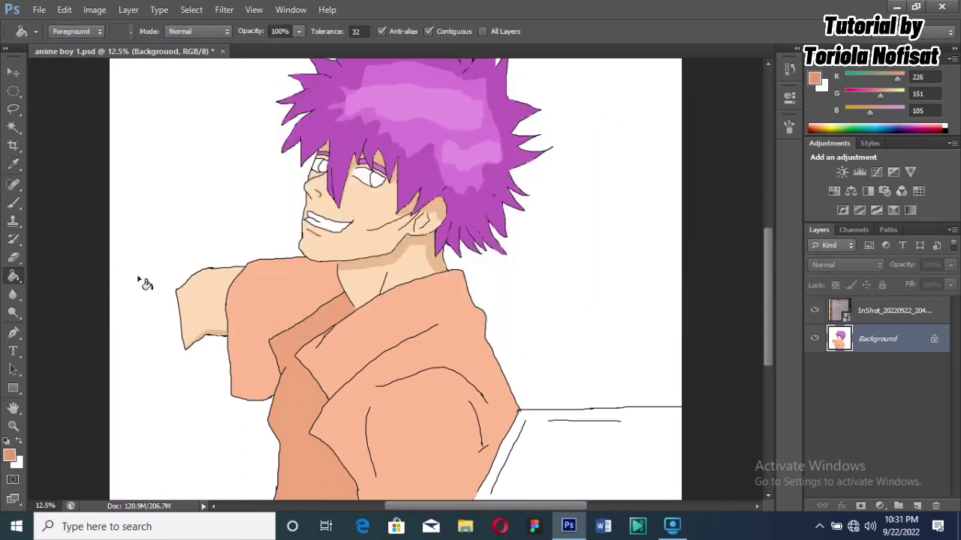
Shade the jacket's back edge, the collar's rear edge, the shoulder beside the neck and the raised sleeve's lower edge with a 94 px brush.
{"action": "key", "text": "b"}
{"action": "right_click", "coordinate": [276, 303]}
{"action": "left_click", "coordinate": [342, 334]}
{"action": "key", "text": "Return"}
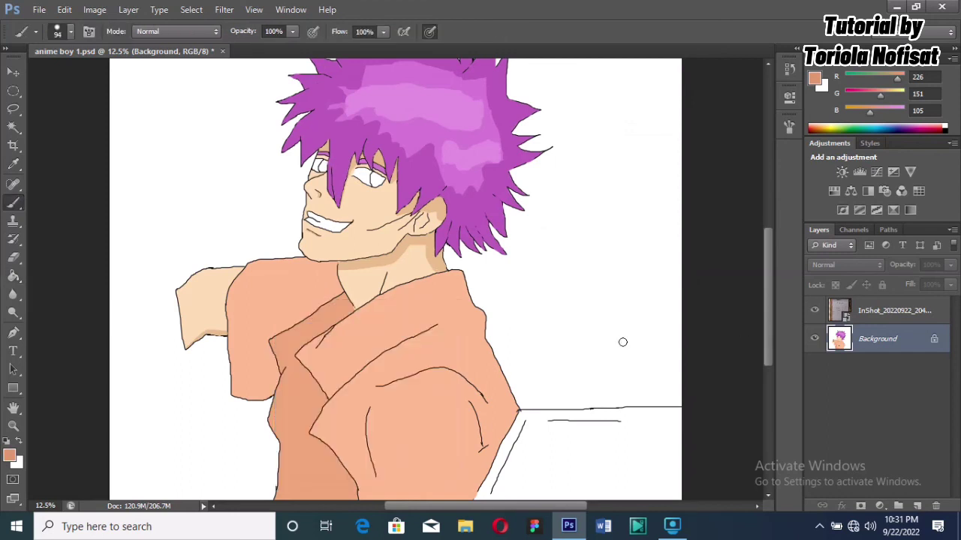
{"action": "left_click_drag", "start_coordinate": [503, 396], "coordinate": [467, 497]}
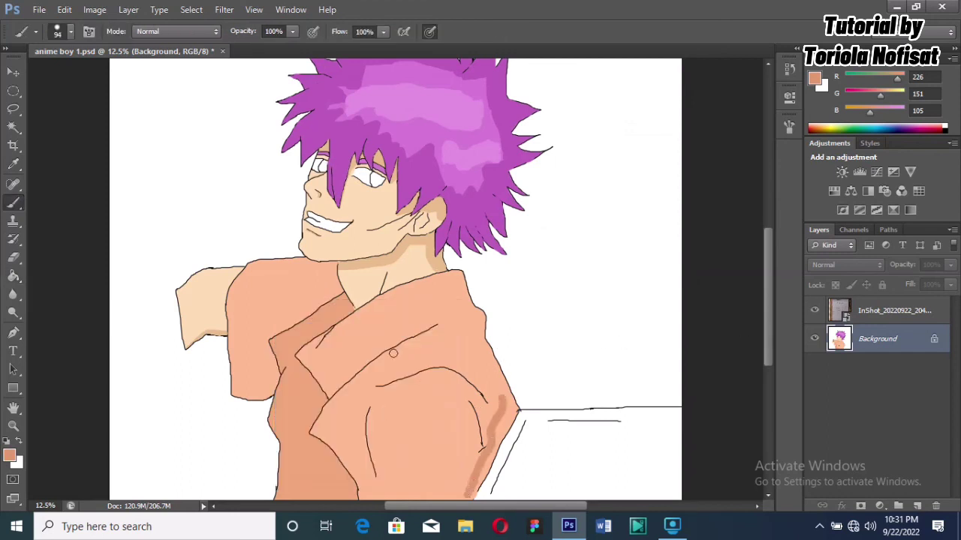
{"action": "left_click_drag", "start_coordinate": [435, 286], "coordinate": [475, 333]}
{"action": "left_click_drag", "start_coordinate": [328, 272], "coordinate": [327, 288]}
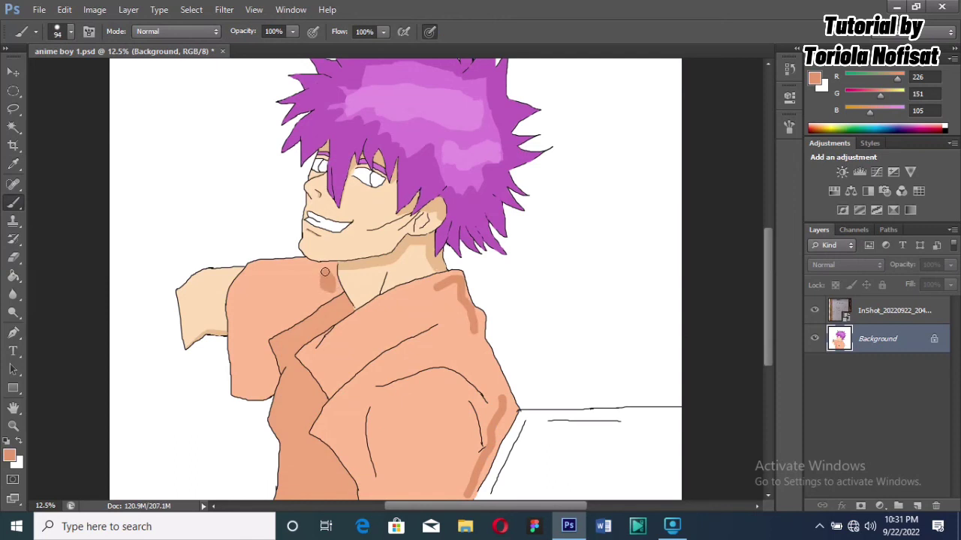
{"action": "left_click_drag", "start_coordinate": [270, 371], "coordinate": [240, 390]}
{"action": "left_click_drag", "start_coordinate": [241, 390], "coordinate": [268, 376]}
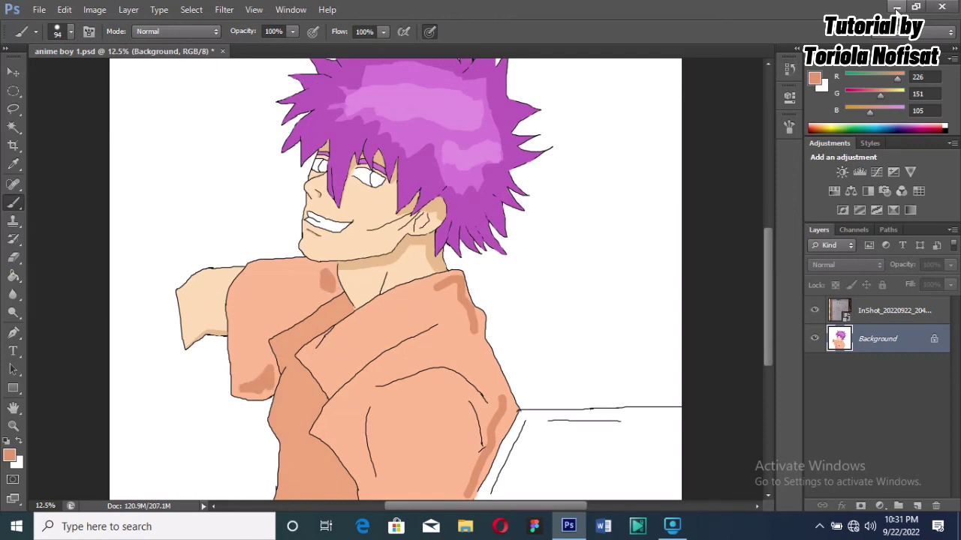